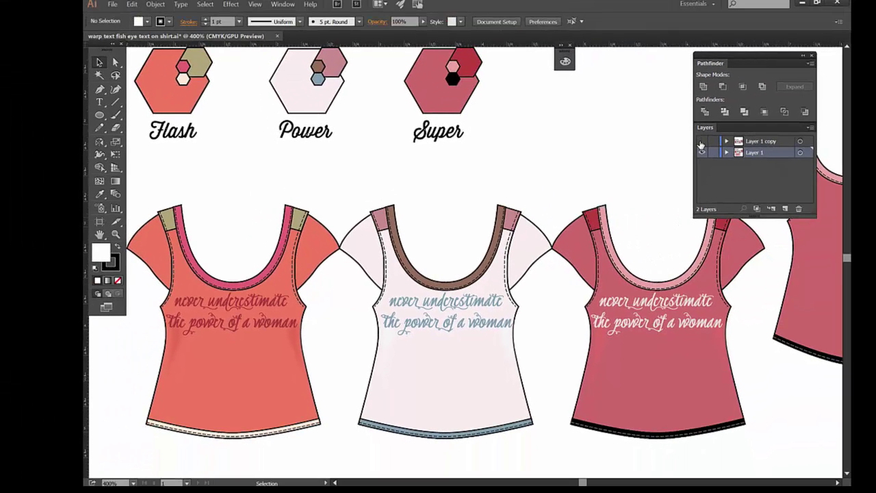
# Step: Toggle Layer 1 copy's visibility to compare the flatter and arched slogan versions
pyautogui.click(701, 142)
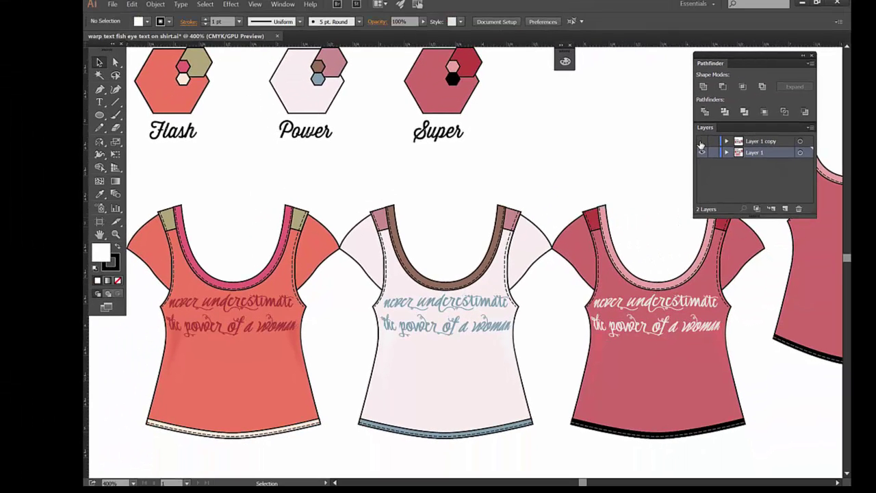
pyautogui.click(701, 142)
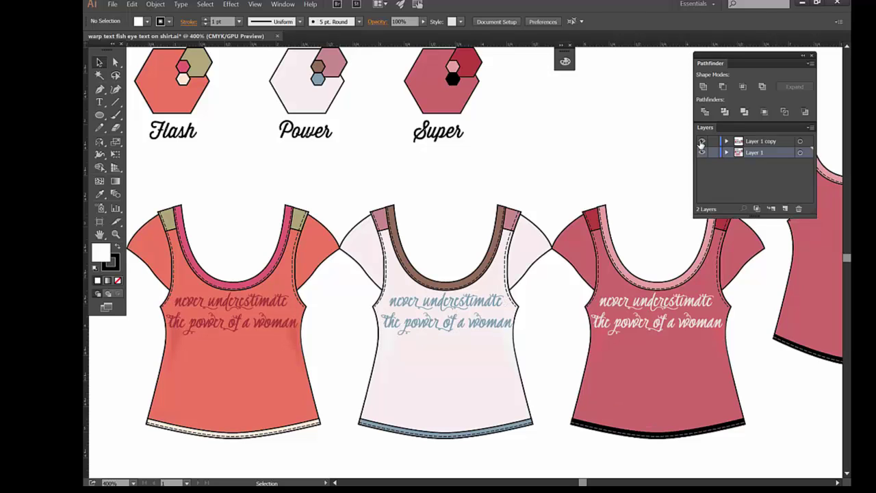
pyautogui.click(700, 142)
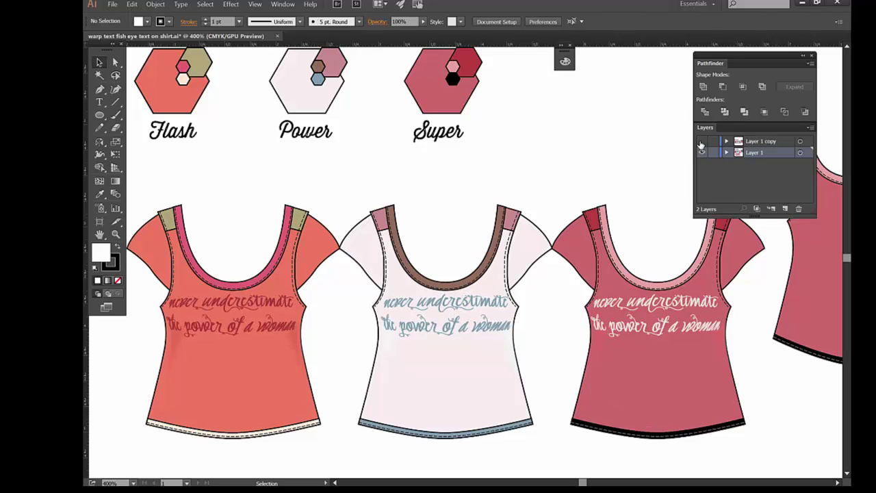
# Step: Enter and exit isolation on the middle shirt group, then hide Layer 1 and show Layer 1 copy
pyautogui.doubleClick(408, 172)
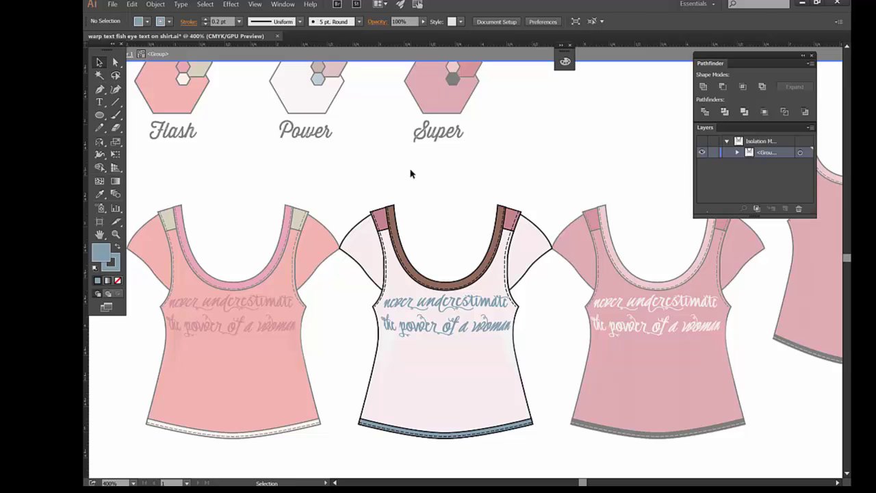
pyautogui.doubleClick(416, 175)
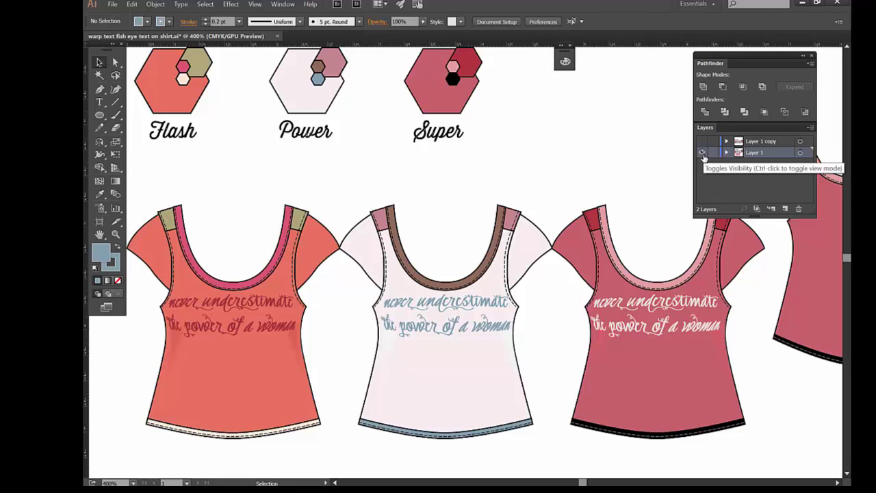
pyautogui.click(702, 152)
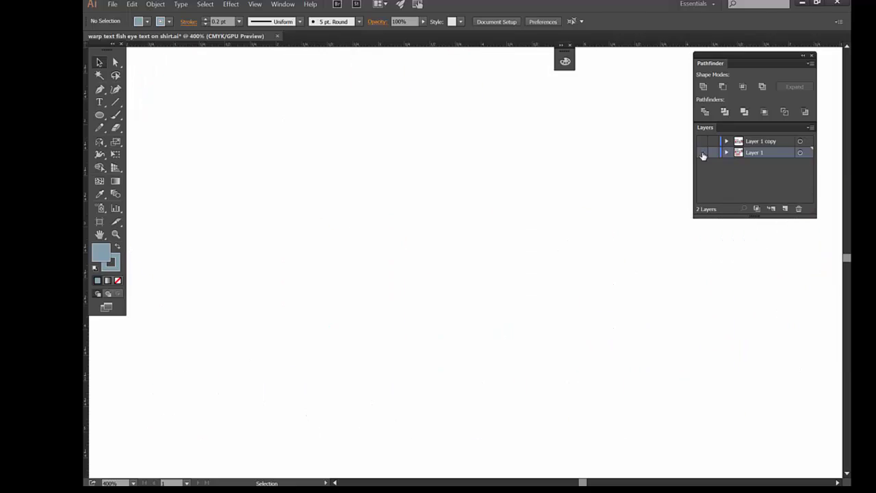
pyautogui.click(703, 147)
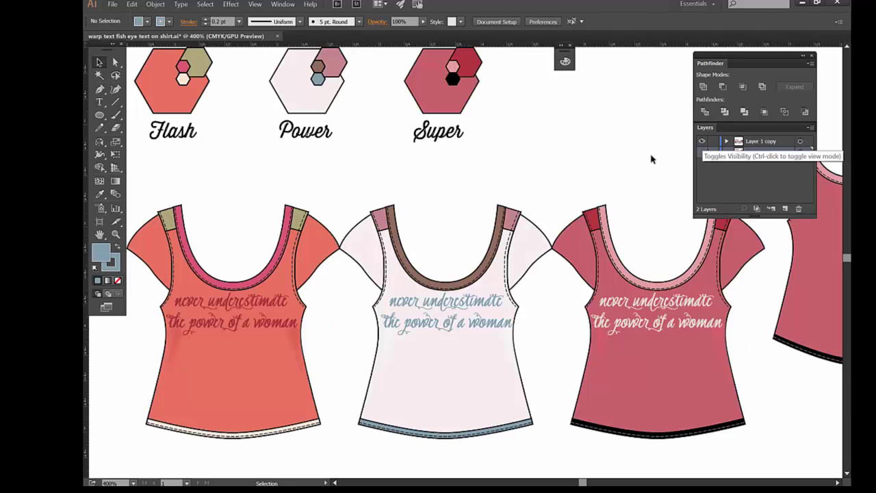
# Step: Type 'LOVE' on Layer 1 copy below Super and scale it to about twice its size
pyautogui.click(99, 101)
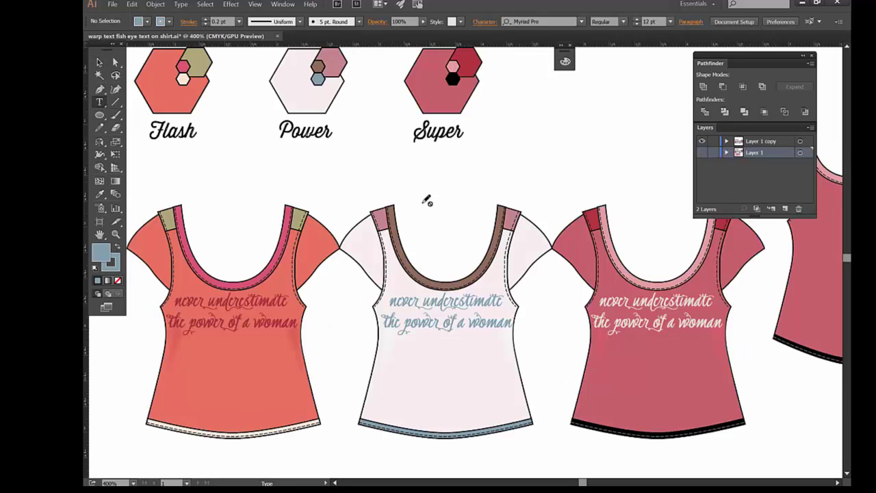
pyautogui.click(760, 141)
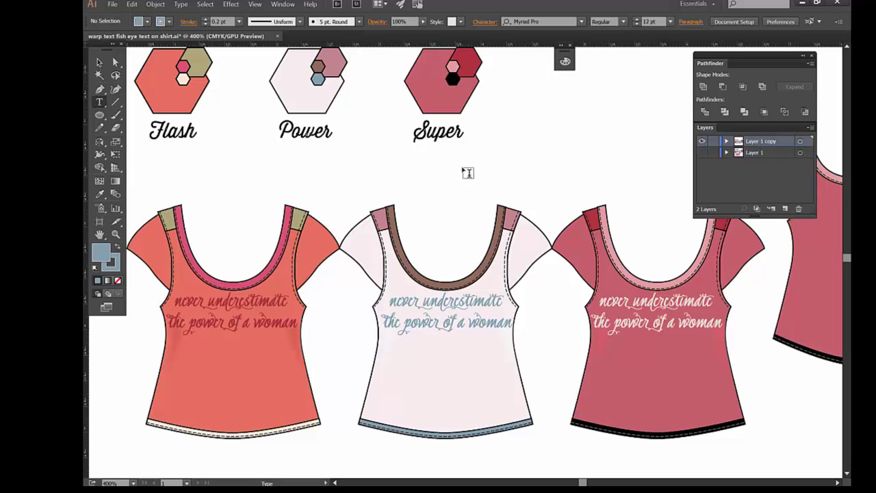
pyautogui.click(607, 216)
pyautogui.write('LOVE')
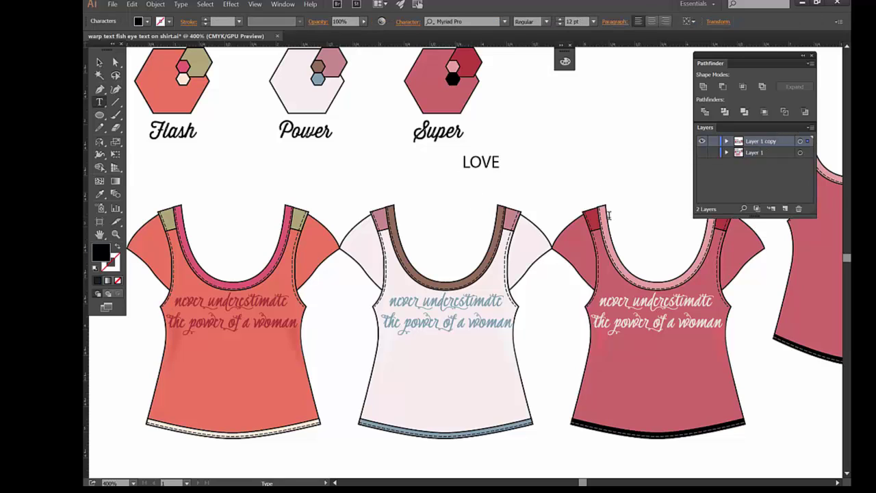
pyautogui.click(99, 62)
pyautogui.click(497, 171)
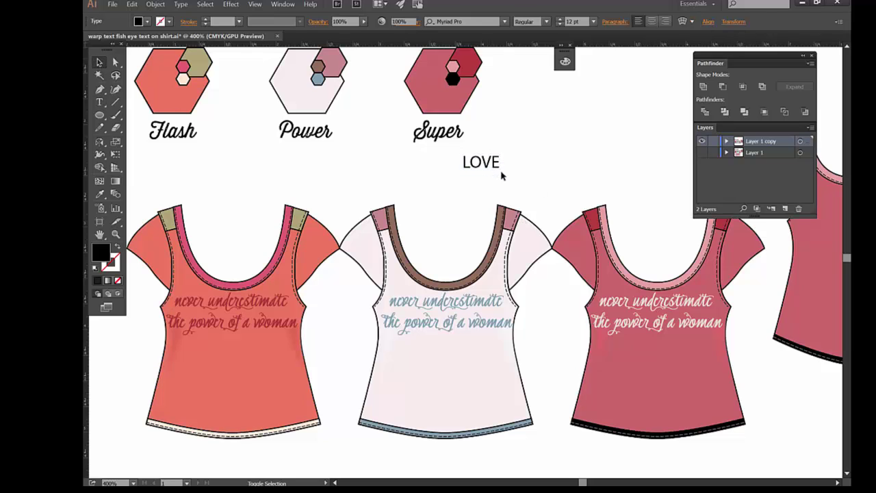
pyautogui.click(497, 172)
pyautogui.moveTo(500, 174); pyautogui.dragTo(544, 205)
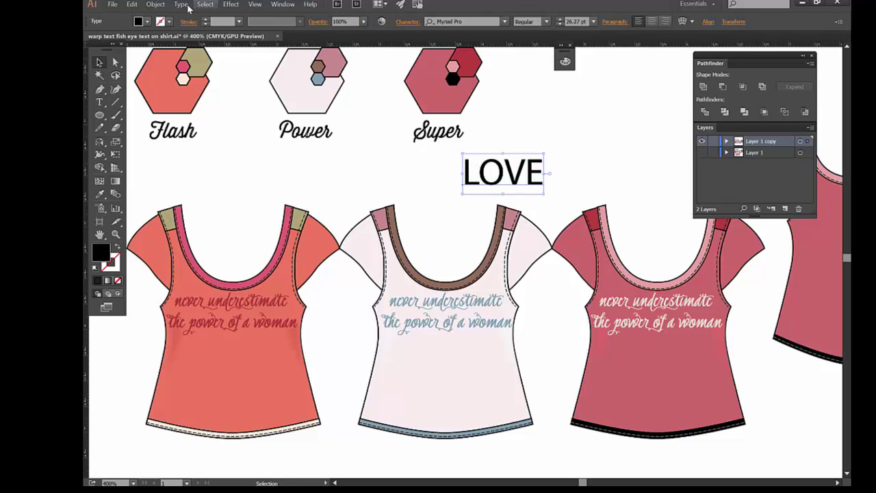
# Step: Set LOVE's font to FourSeasons Pro Bold
pyautogui.click(180, 4)
pyautogui.moveTo(191, 27)
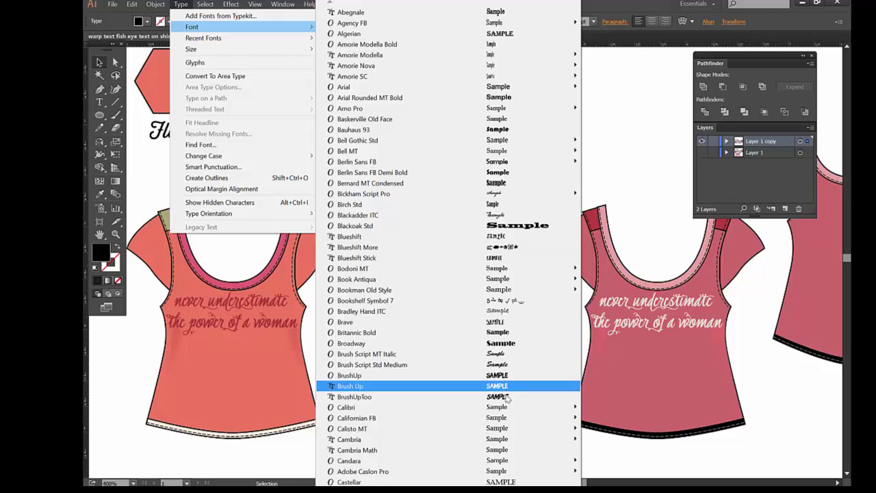
pyautogui.scroll(-5, 413, 477)
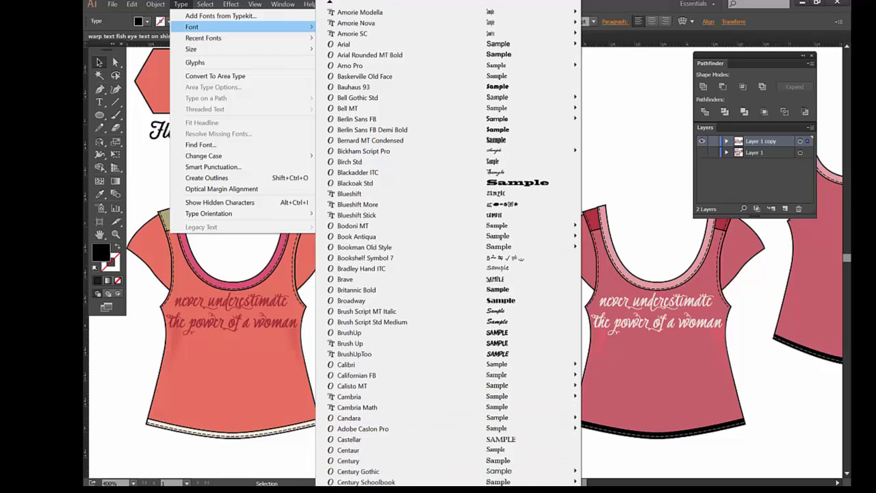
pyautogui.moveTo(383, 396)
pyautogui.click(297, 420)
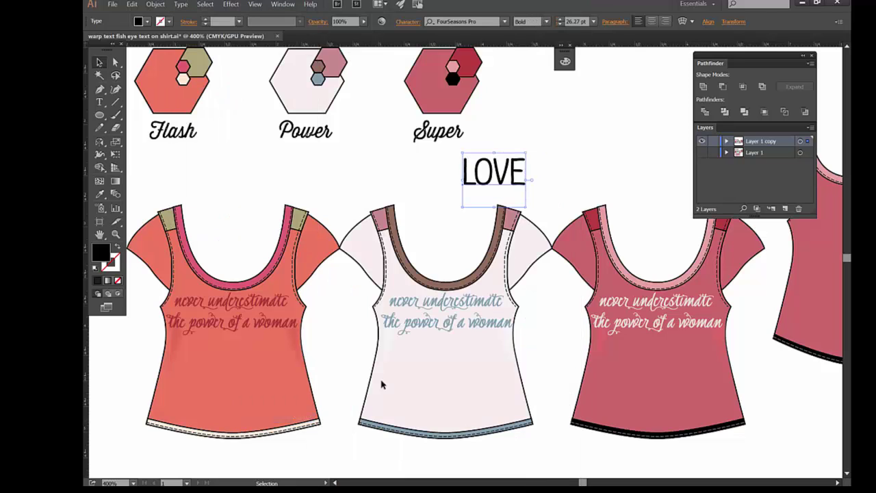
# Step: Colour LOVE pink by sampling the hexagon with the Eyedropper
pyautogui.click(106, 195)
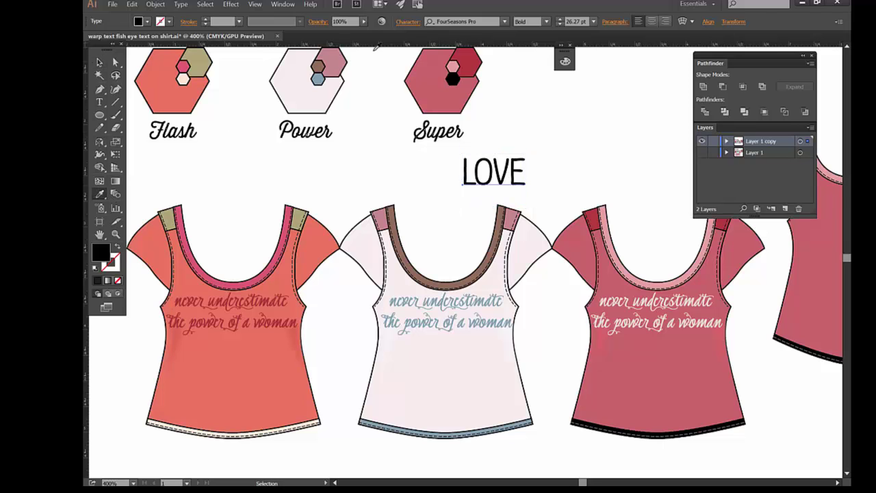
pyautogui.click(329, 61)
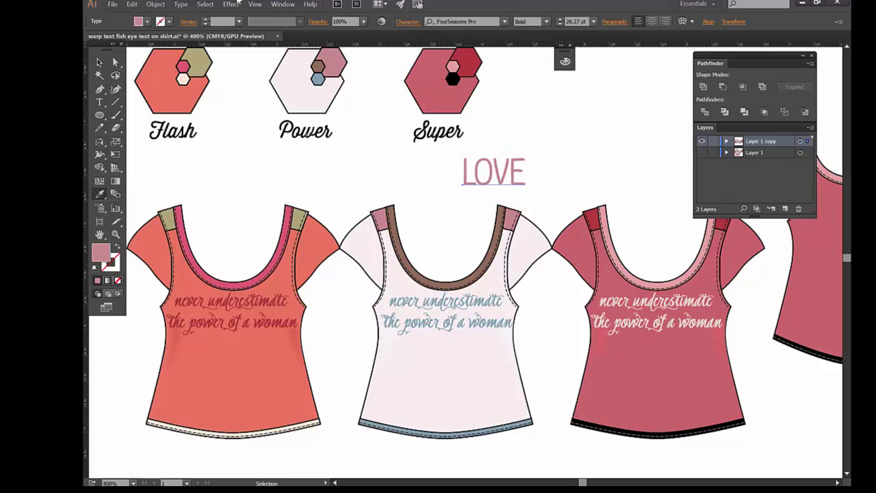
pyautogui.click(235, 5)
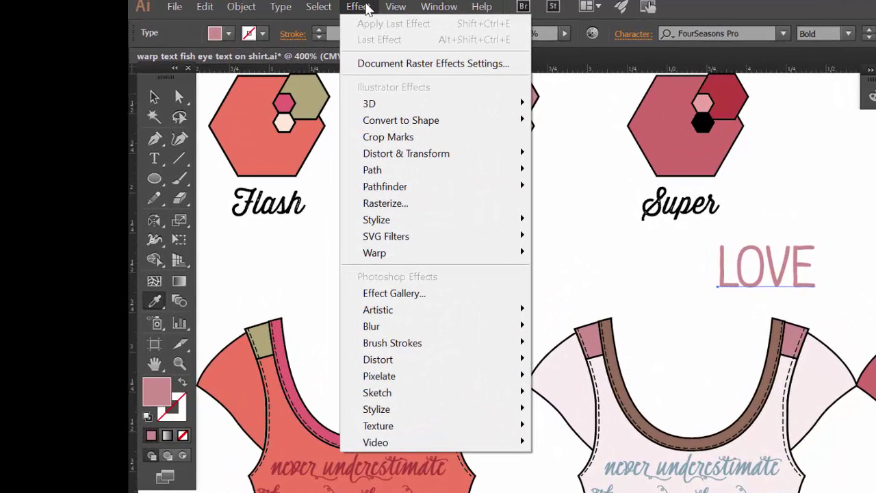
# Step: Apply a FishEye warp to LOVE, test distortion, then reset horizontal distortion to 0% and bend to 49%
pyautogui.moveTo(473, 262)
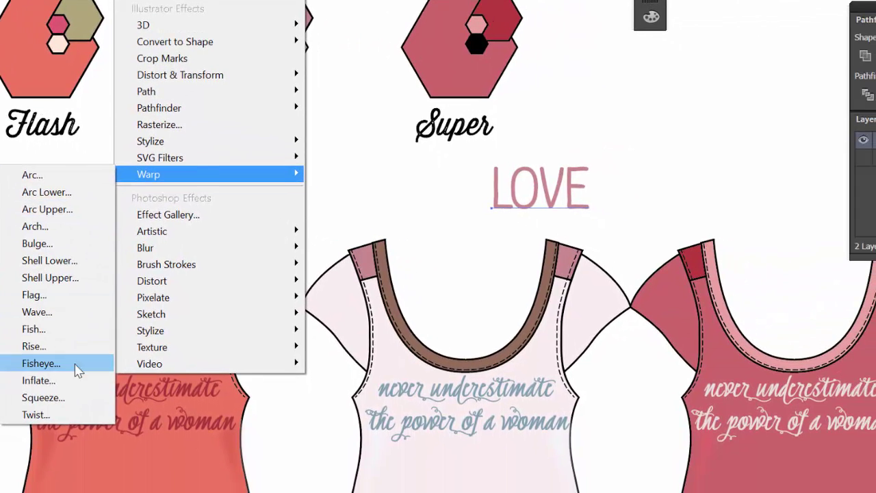
pyautogui.click(301, 443)
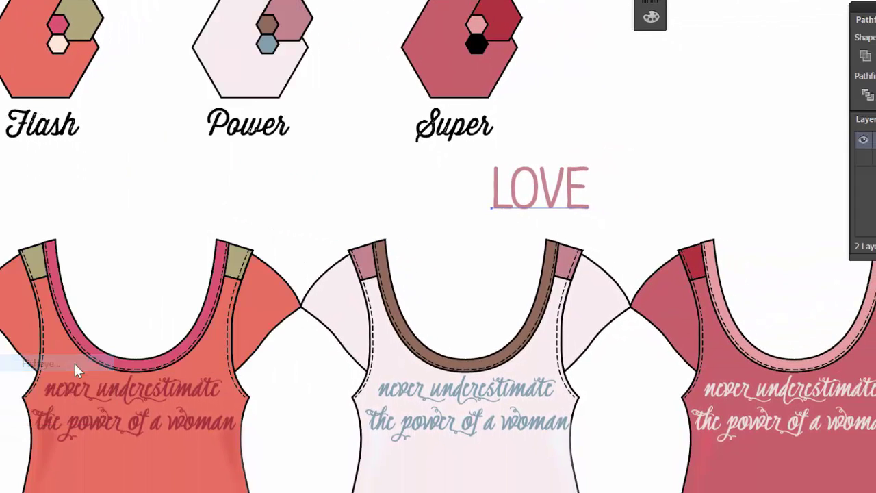
pyautogui.moveTo(544, 209); pyautogui.dragTo(439, 272)
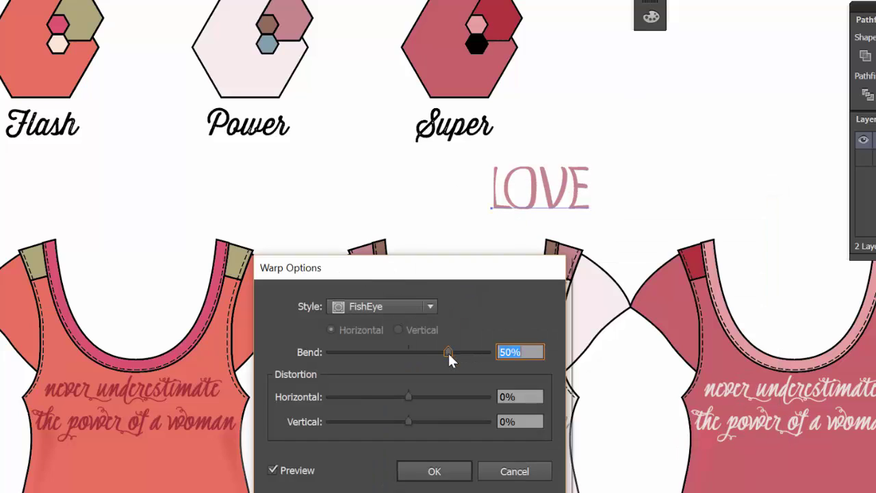
pyautogui.moveTo(448, 351)
pyautogui.mouseDown()
pyautogui.moveTo(344, 348)
pyautogui.moveTo(456, 350)
pyautogui.moveTo(436, 352)
pyautogui.mouseUp()
pyautogui.moveTo(409, 397); pyautogui.dragTo(445, 394)
pyautogui.moveTo(410, 416); pyautogui.dragTo(411, 395)
pyautogui.press('BackSpace')
pyautogui.press('BackSpace')
pyautogui.write('0')
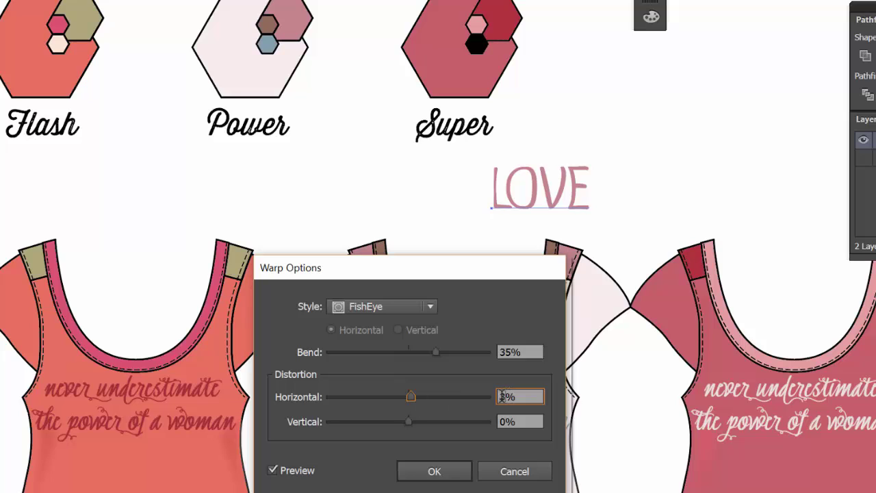
pyautogui.moveTo(438, 351); pyautogui.dragTo(448, 350)
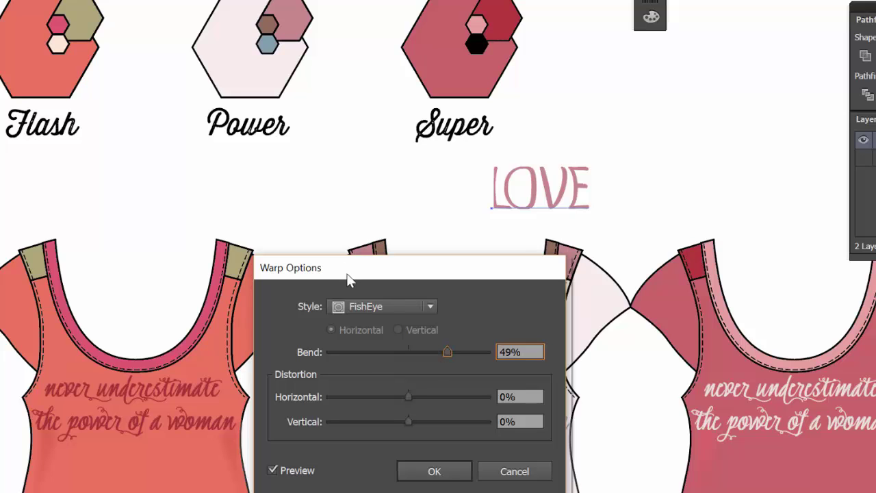
# Step: Try the Arc, Arc Lower and Arc Upper styles, then settle on Bulge and confirm
pyautogui.click(389, 308)
pyautogui.click(385, 323)
pyautogui.click(390, 308)
pyautogui.click(387, 341)
pyautogui.click(397, 309)
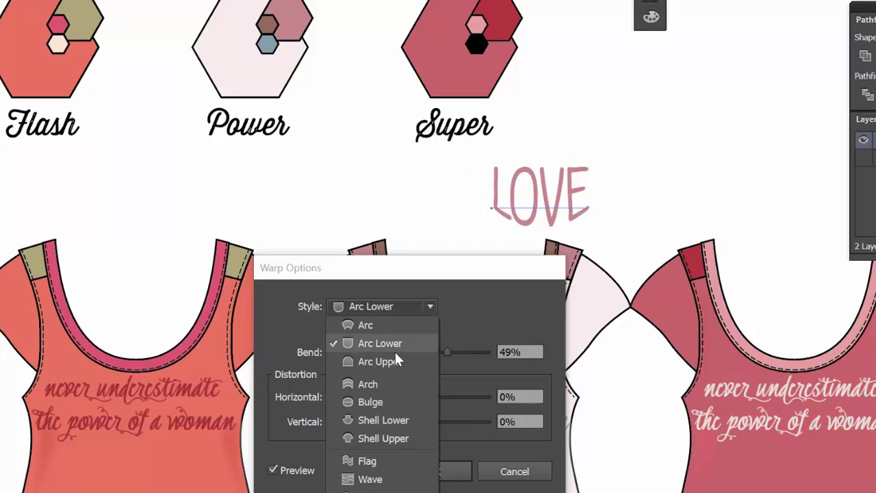
pyautogui.click(396, 359)
pyautogui.click(406, 311)
pyautogui.click(397, 404)
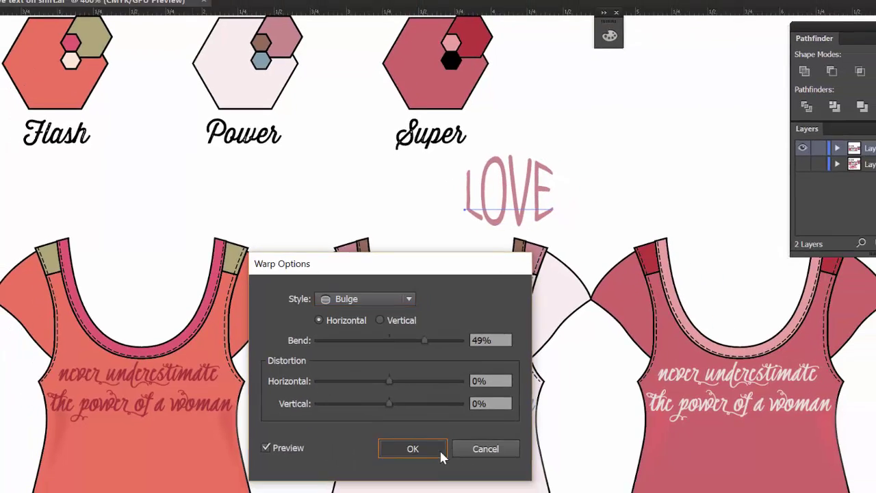
pyautogui.click(439, 471)
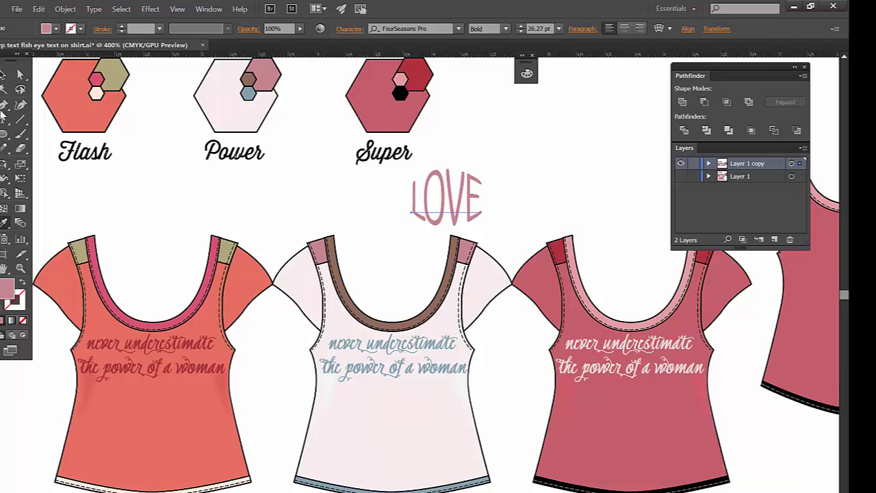
# Step: Drag LOVE onto the middle white shirt just below the slogan and reselect it
pyautogui.press('v')
pyautogui.moveTo(445, 199); pyautogui.dragTo(395, 415)
pyautogui.click(384, 274)
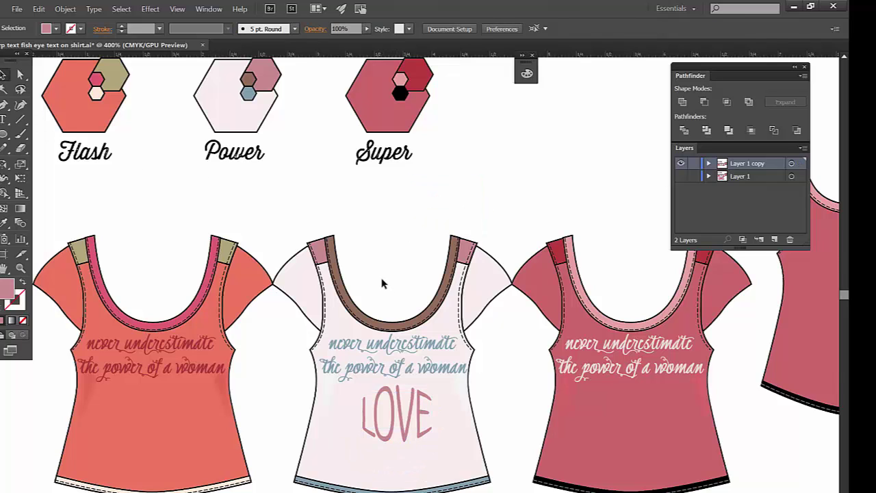
pyautogui.click(392, 419)
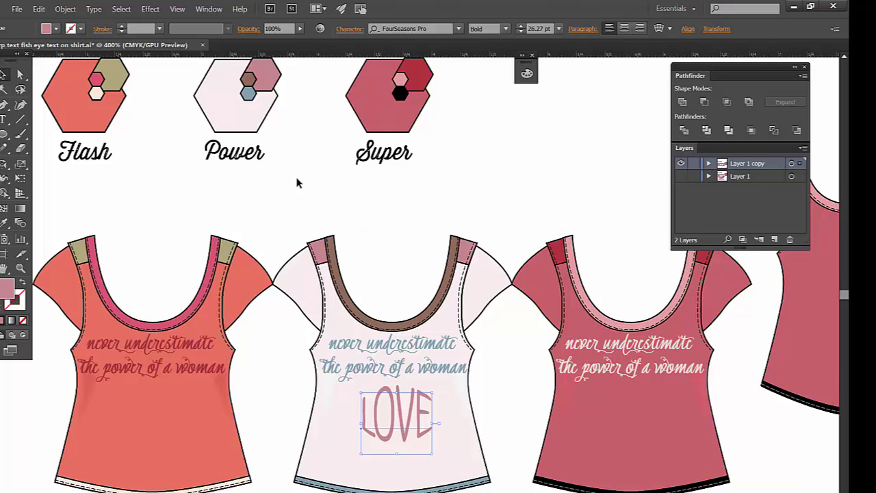
pyautogui.click(102, 8)
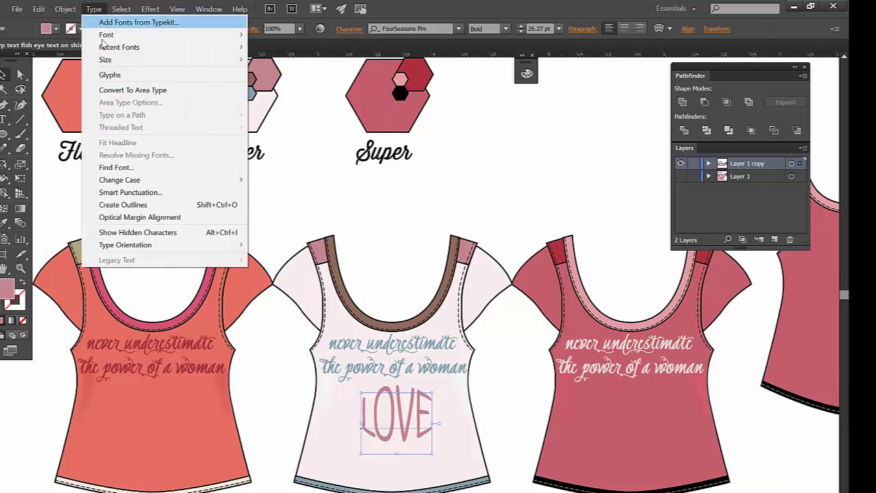
# Step: Create outlines from LOVE, then apply Object > Expand Appearance to it
pyautogui.click(181, 209)
pyautogui.click(382, 231)
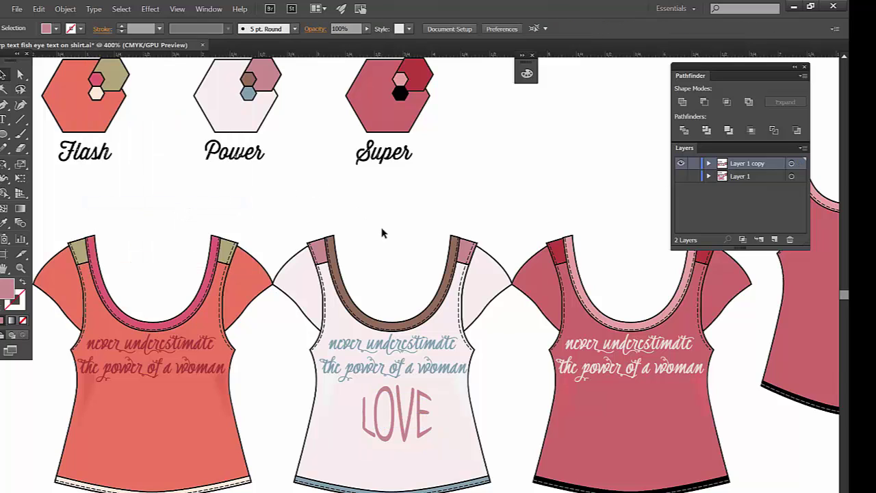
pyautogui.click(413, 404)
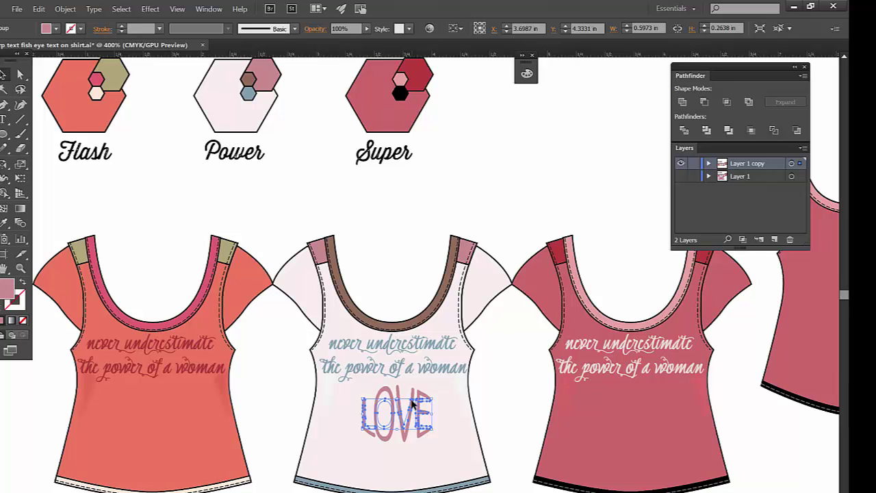
pyautogui.click(66, 8)
pyautogui.click(100, 139)
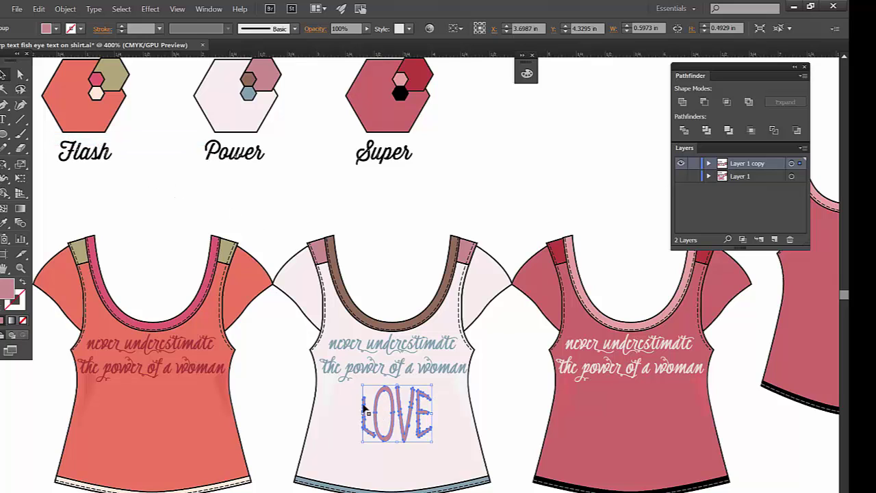
# Step: Reposition LOVE, undo back to the live text, and create outlines again with Shift+Ctrl+O
pyautogui.hotkey('ctrl', 'shift', 'a')
pyautogui.click(399, 394)
pyautogui.moveTo(399, 394); pyautogui.dragTo(370, 368)
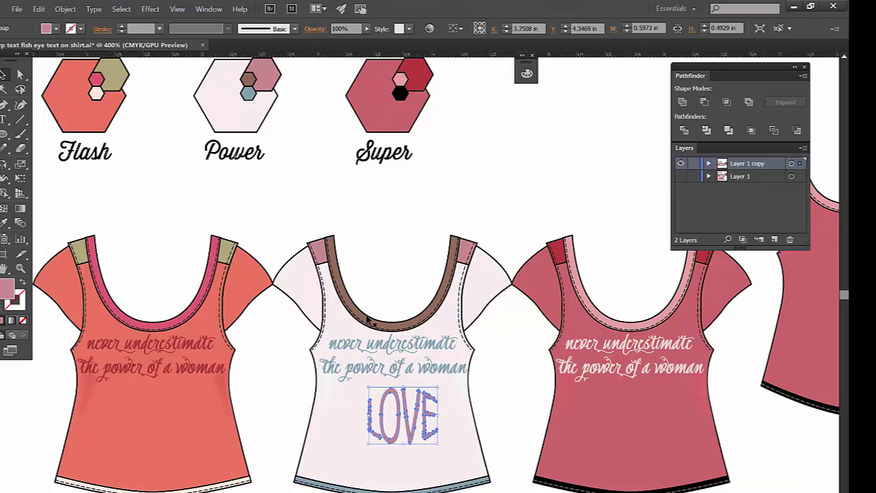
pyautogui.hotkey('ctrl', 'shift', 'a')
pyautogui.hotkey('ctrl', 'z')
pyautogui.hotkey('ctrl', 'shift', 'z')
pyautogui.hotkey('ctrl', 'shift', 'a')
pyautogui.click(410, 418)
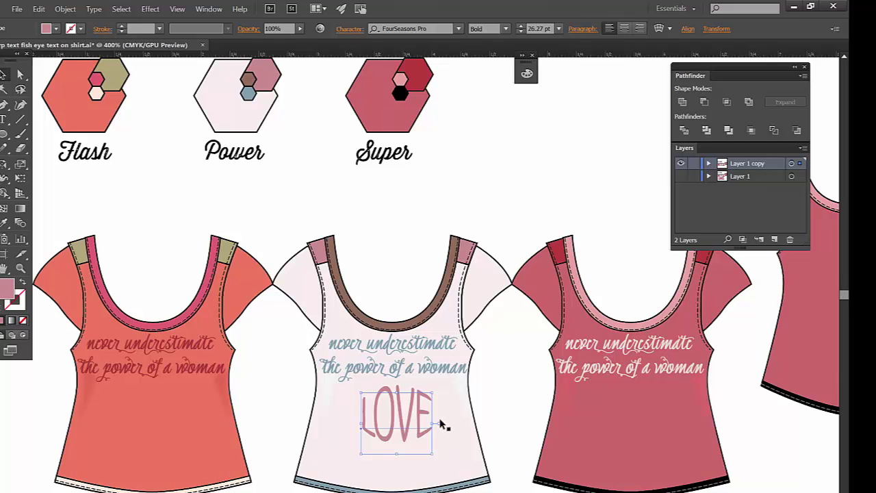
pyautogui.hotkey('ctrl', 'shift', 'b')
pyautogui.hotkey('ctrl', 'shift', 'o')
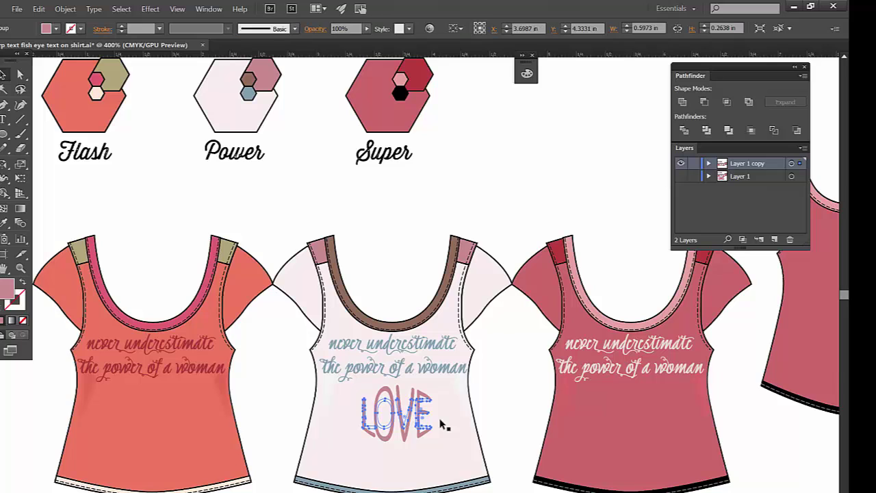
# Step: Apply Object > Expand Appearance to the warped LOVE outlines, then deselect
pyautogui.click(65, 8)
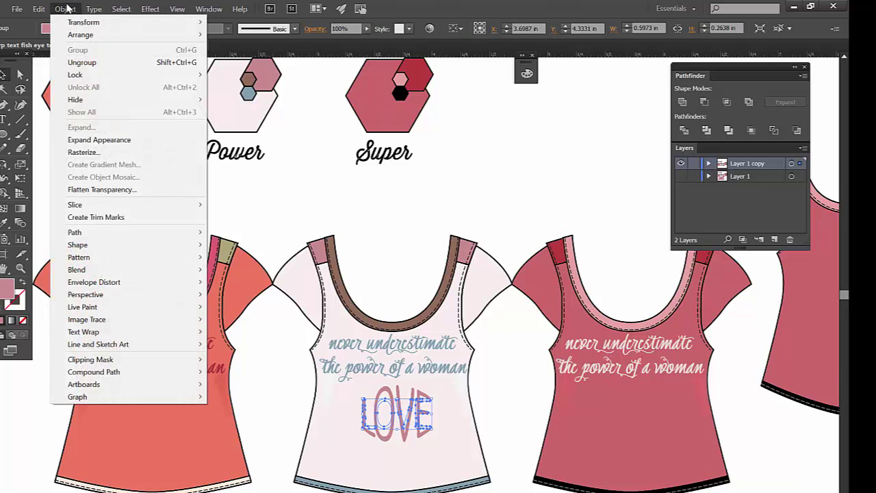
pyautogui.click(127, 139)
pyautogui.click(430, 240)
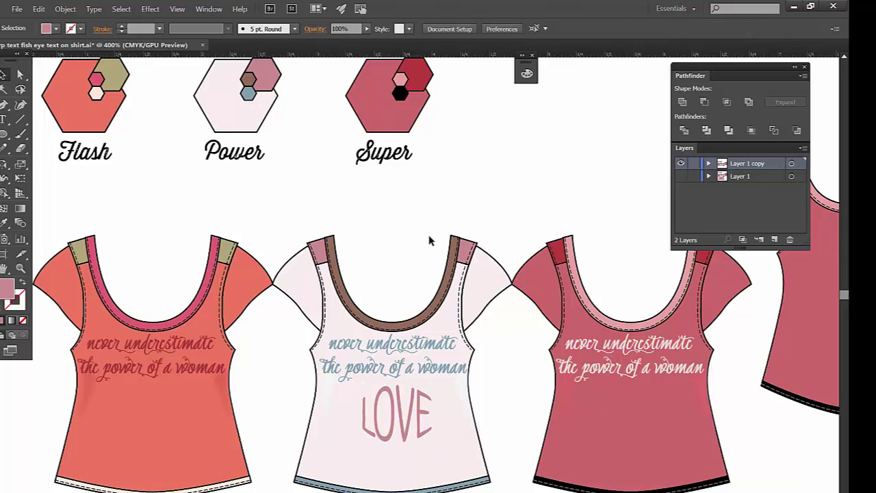